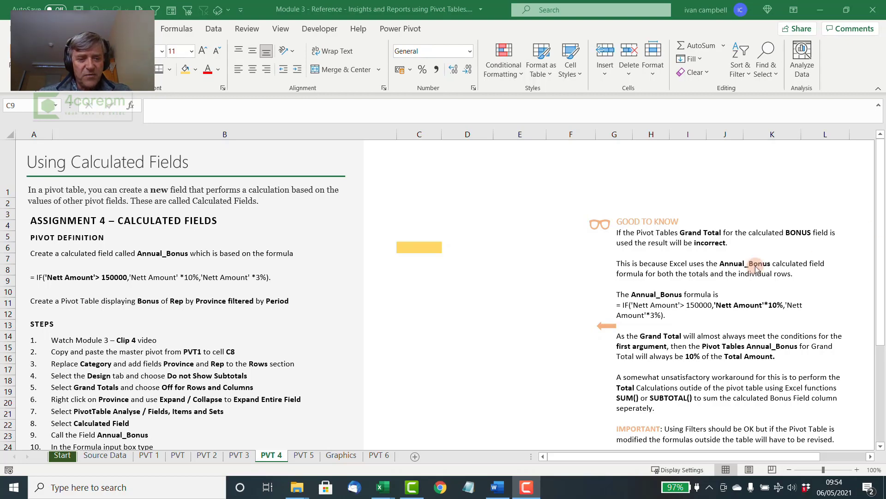
Copy the master pivot table from the PVT 1 sheet into cell C6 of the PVT 4 sheet
{"action": "left_click", "coordinate": [155, 457]}
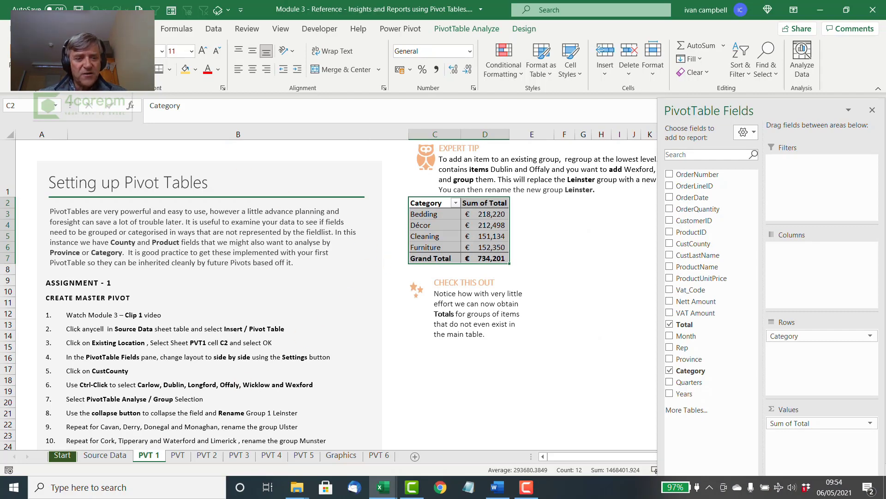
{"action": "key", "text": "ctrl+c"}
{"action": "left_click", "coordinate": [271, 456]}
{"action": "left_click", "coordinate": [415, 248]}
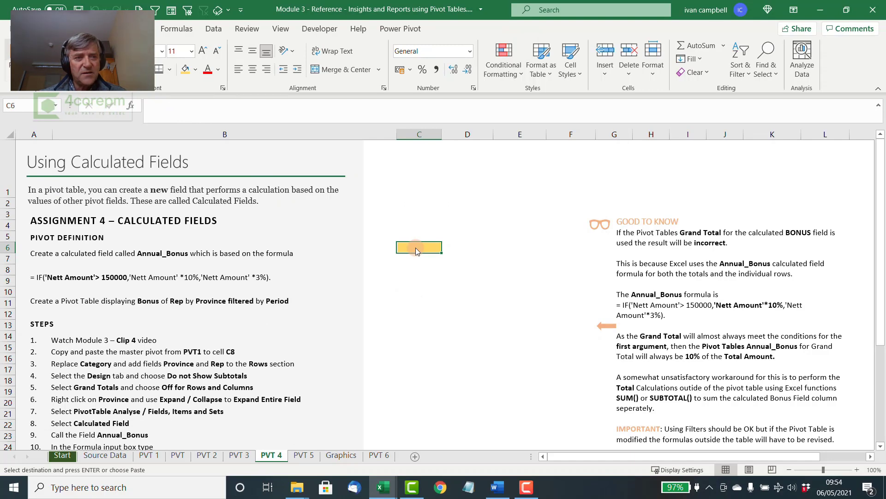
{"action": "key", "text": "ctrl+v"}
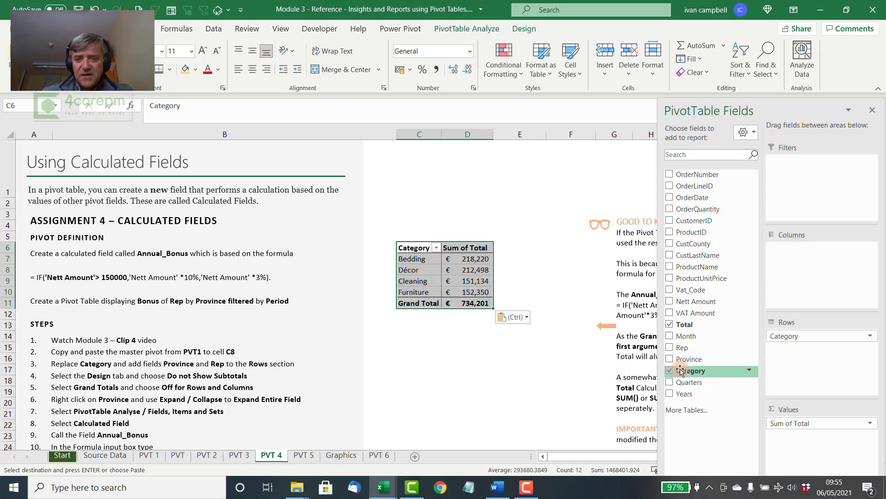
Replace Category with Province and Rep as the pivot table's row fields, and remove Sum of Total from its values
{"action": "left_click", "coordinate": [669, 359]}
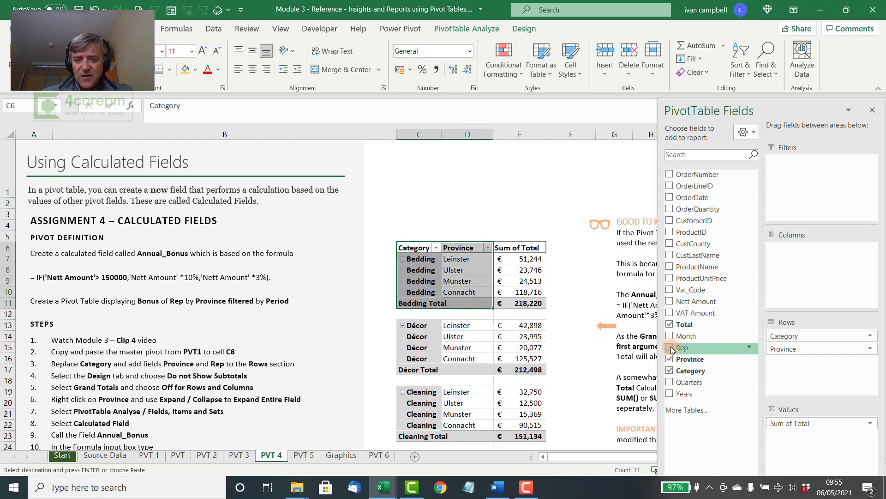
{"action": "left_click", "coordinate": [670, 348]}
{"action": "left_click", "coordinate": [670, 370]}
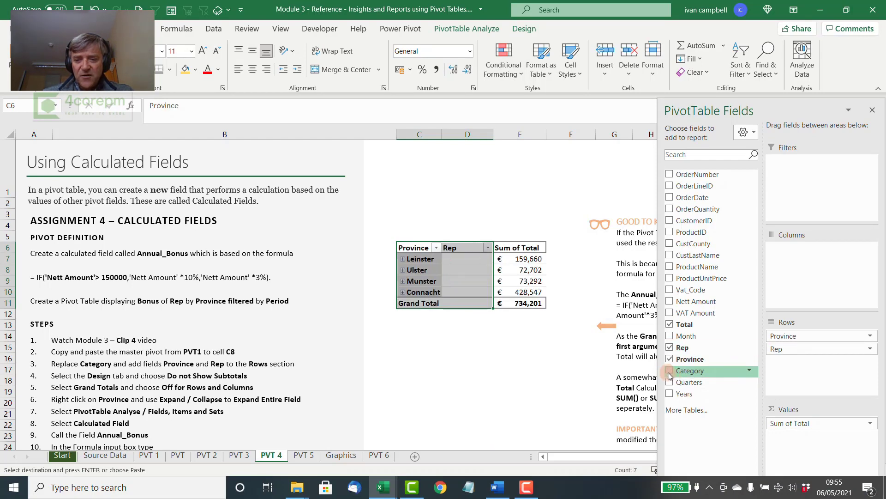
{"action": "left_click_drag", "start_coordinate": [815, 423], "coordinate": [620, 376]}
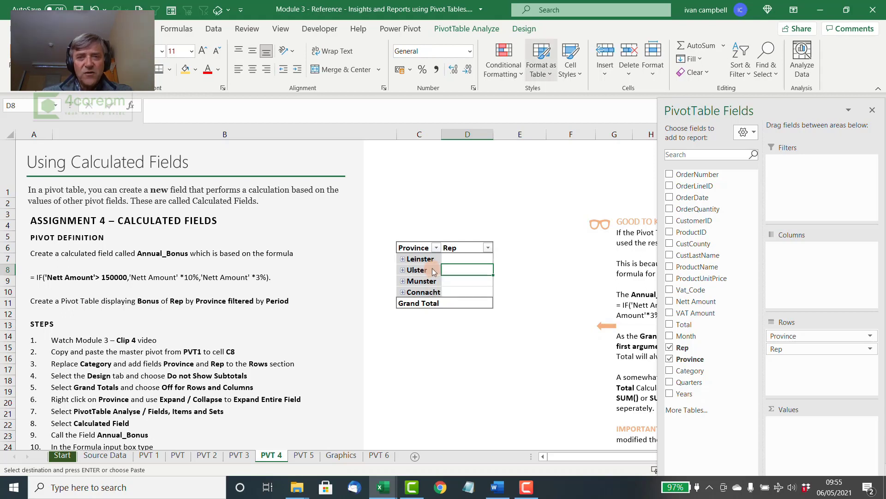
Set the pivot table to Do Not Show Subtotals and turn grand totals off for rows and columns
{"action": "left_click", "coordinate": [477, 31]}
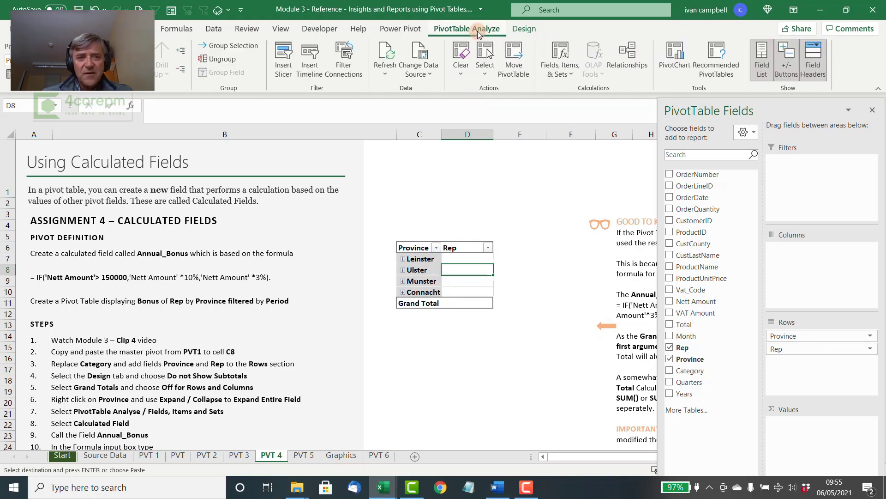
{"action": "left_click", "coordinate": [523, 30]}
{"action": "left_click", "coordinate": [19, 73]}
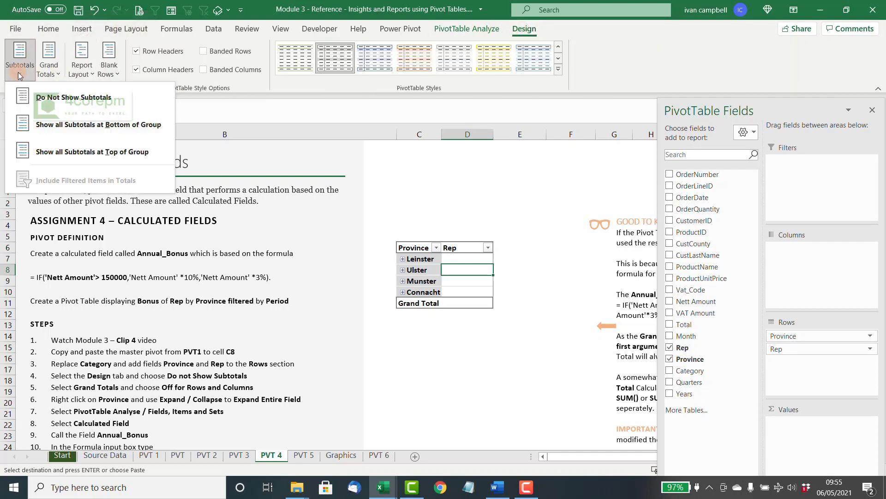
{"action": "left_click", "coordinate": [37, 95]}
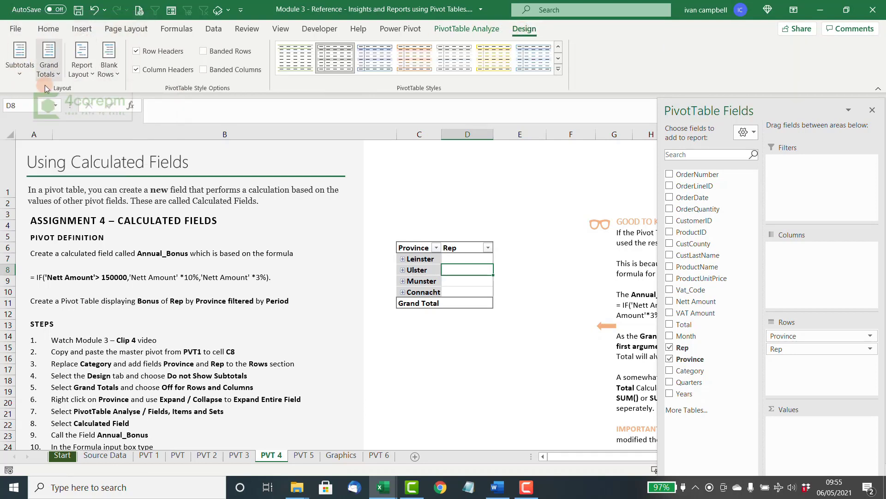
{"action": "left_click", "coordinate": [57, 74]}
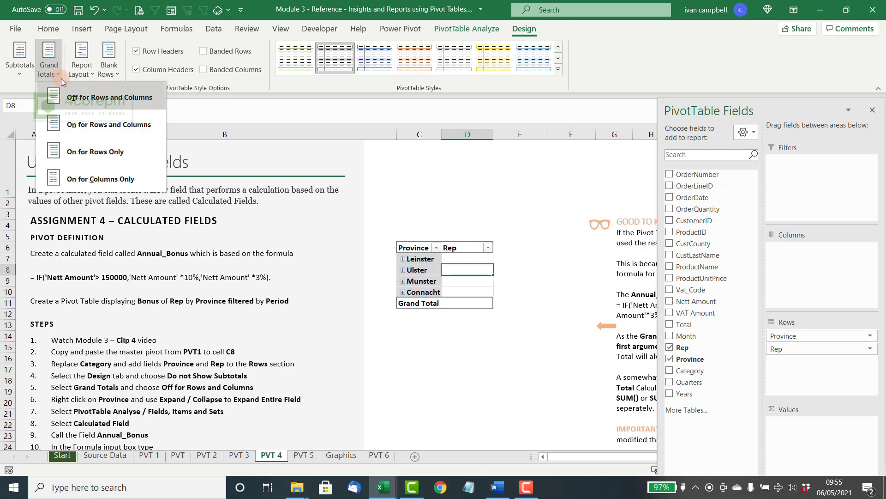
{"action": "left_click", "coordinate": [79, 96]}
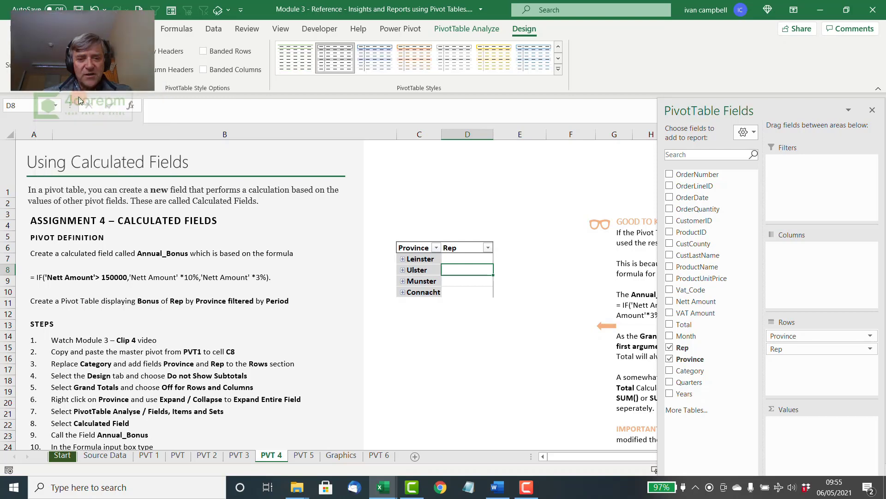
Expand the entire Province field so that the reps are listed under every province
{"action": "left_click", "coordinate": [410, 271]}
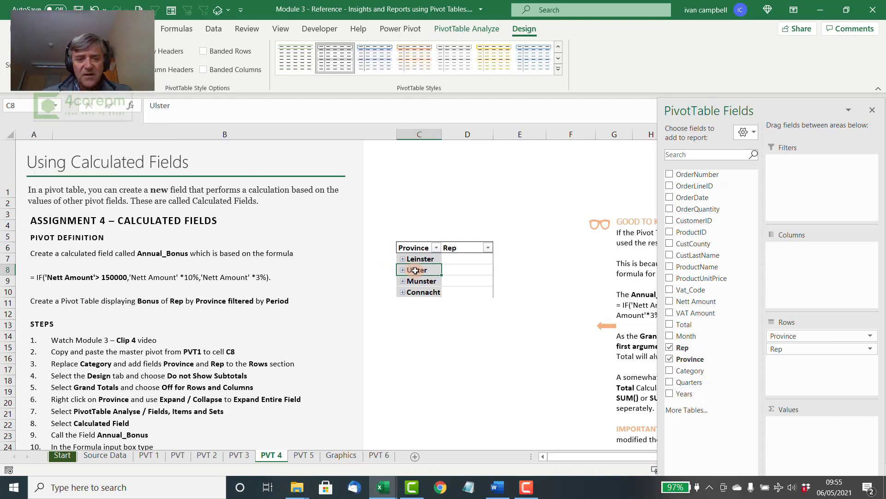
{"action": "right_click", "coordinate": [416, 271]}
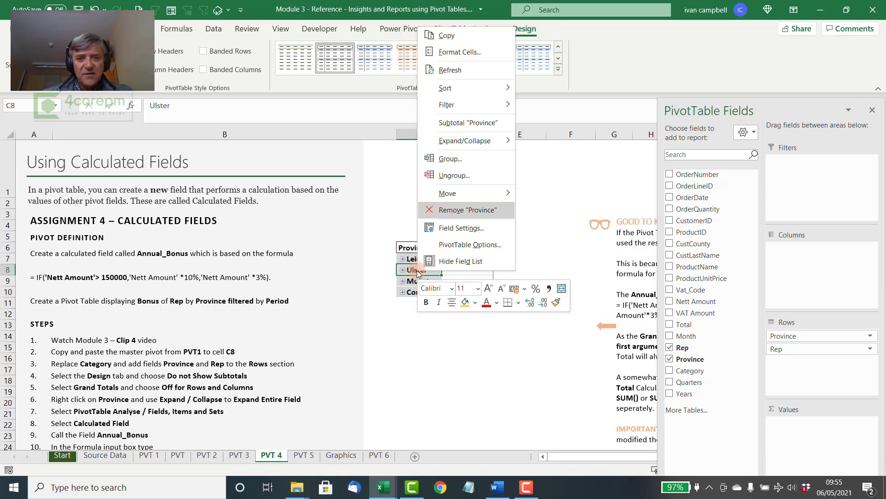
{"action": "mouse_move", "coordinate": [497, 141]}
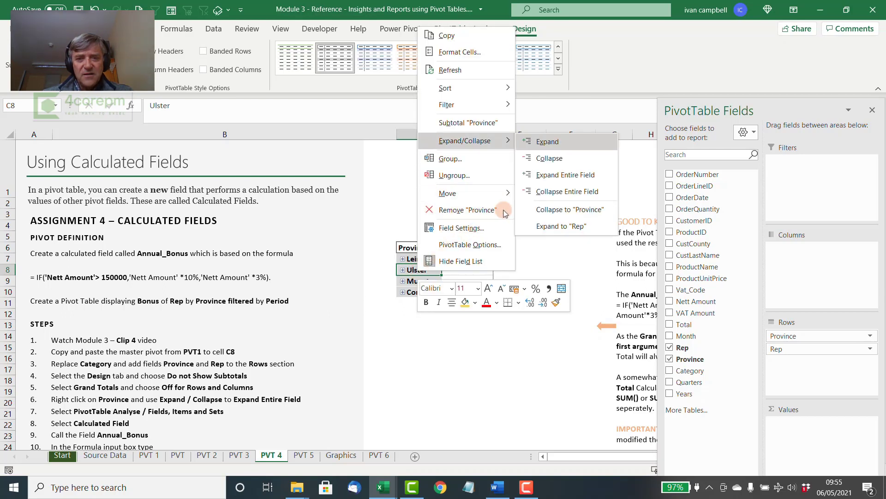
{"action": "left_click", "coordinate": [556, 174]}
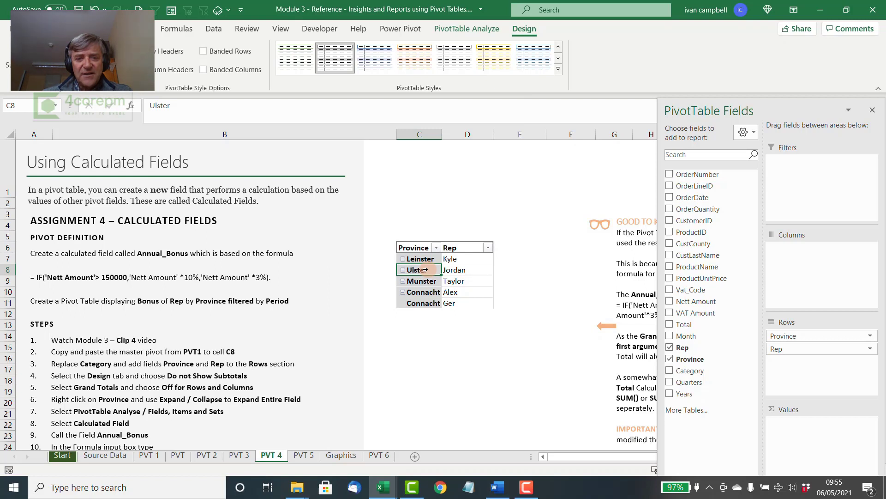
Add a calculated field named Annual_Bonus with the formula = IF('Nett Amount'> 150000,'Nett Amount' *10%,'Nett Amount' *3%)
{"action": "left_click", "coordinate": [485, 29]}
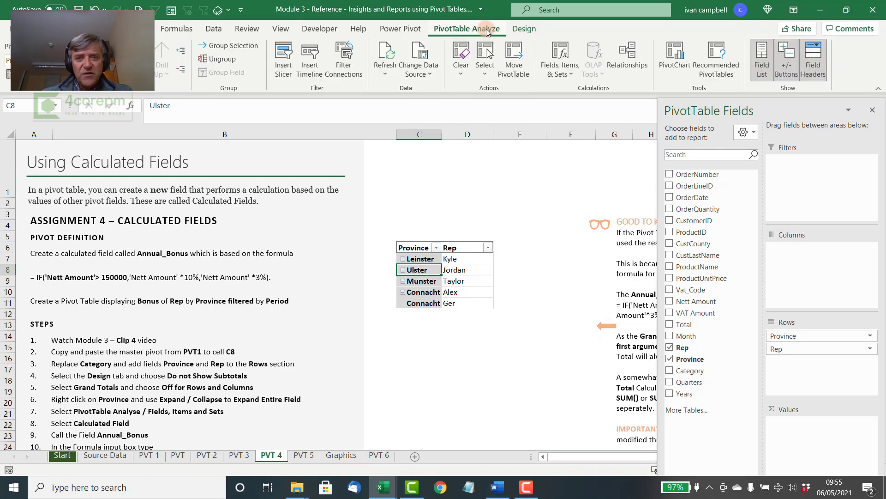
{"action": "left_click", "coordinate": [573, 74]}
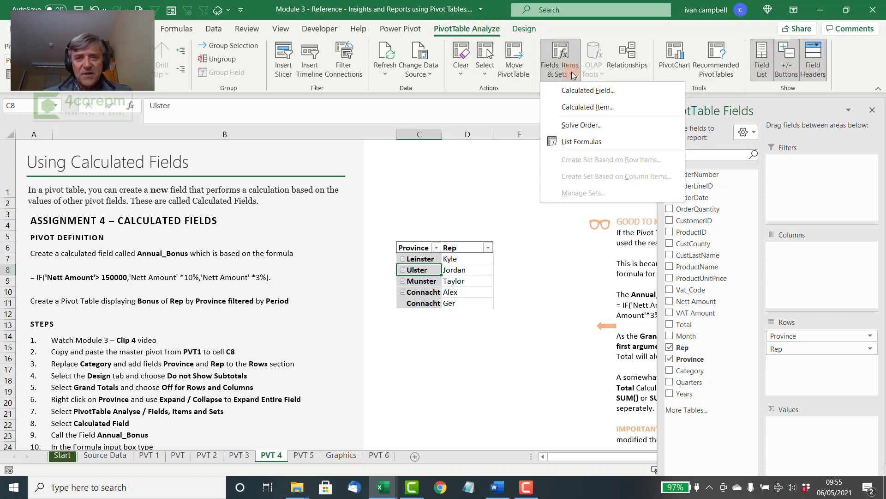
{"action": "left_click", "coordinate": [574, 91]}
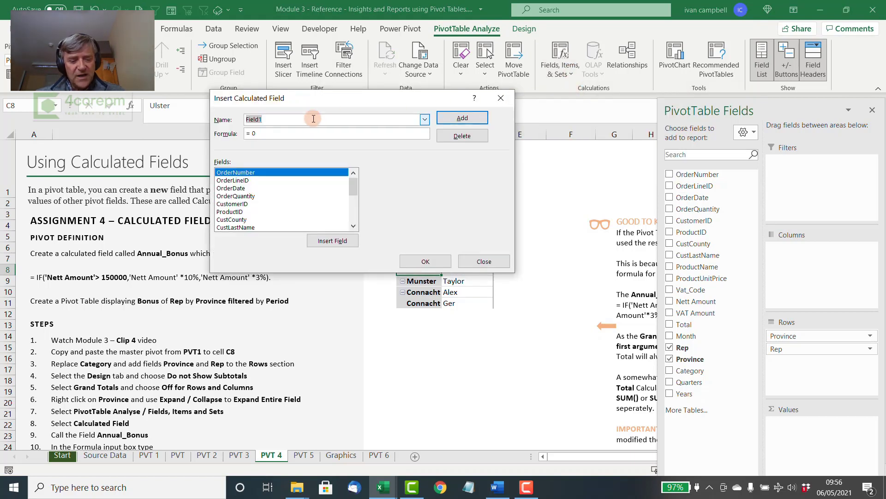
{"action": "type", "text": "Annual_"}
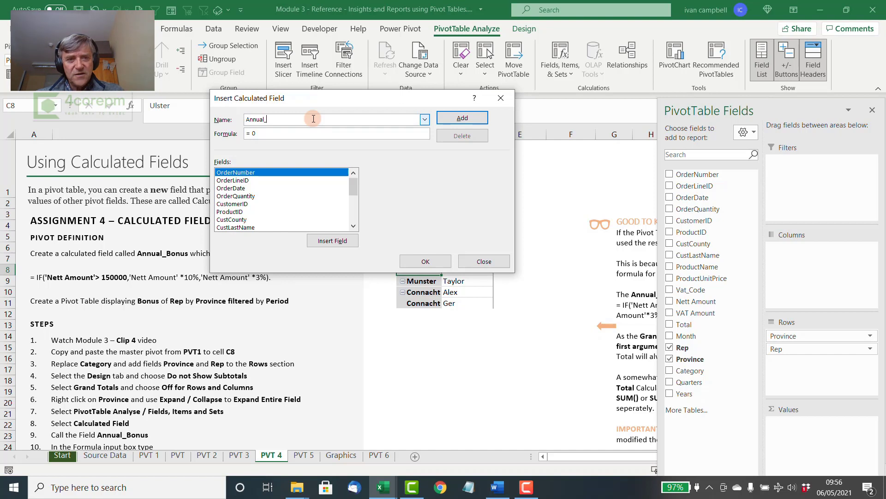
{"action": "type", "text": "Bonus"}
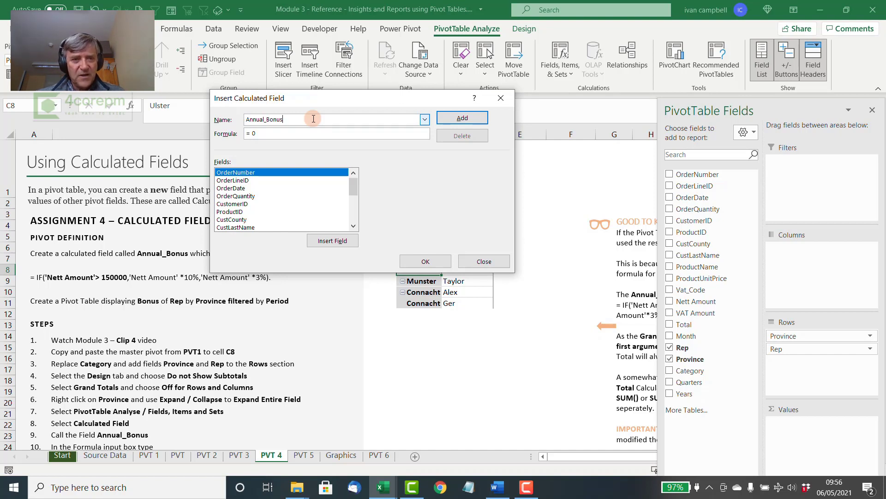
{"action": "key", "text": "Tab"}
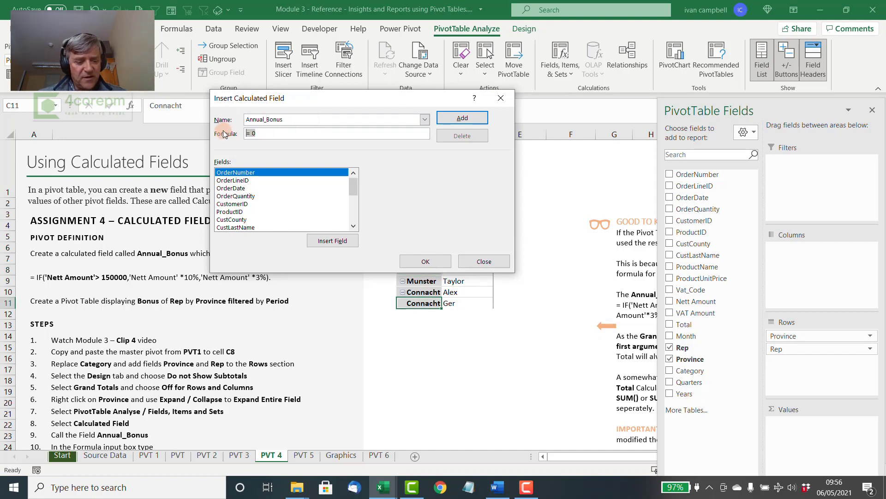
{"action": "type", "text": "= IF('Nett Amount'> 150000,'Nett Amount' *10%,'Nett Amount' *3%)"}
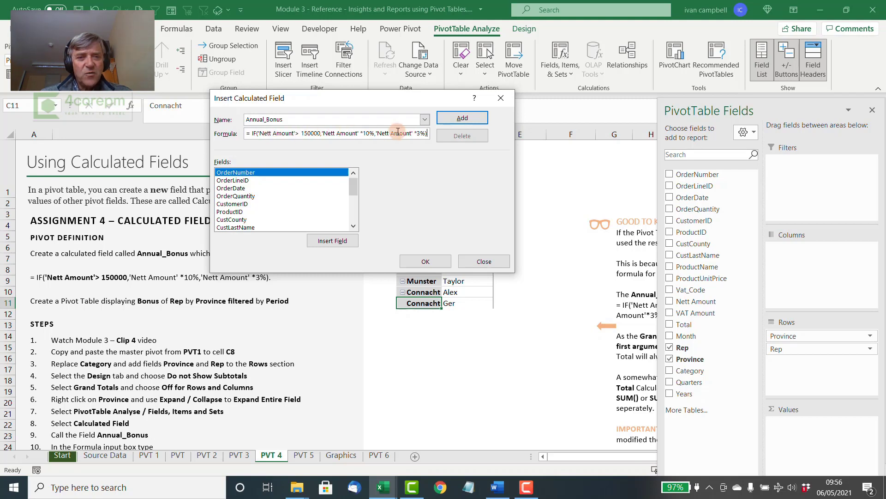
{"action": "left_click", "coordinate": [427, 259]}
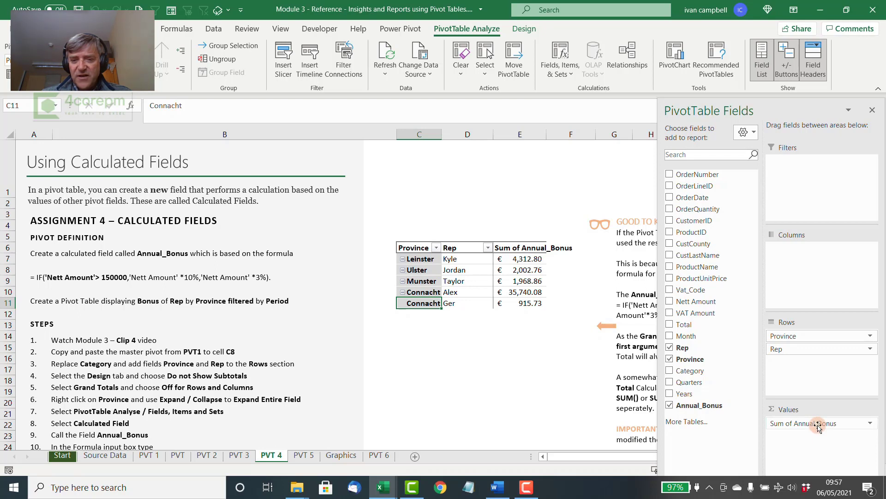
Rename the pivot table's Sum of Annual_Bonus column heading to Bonus
{"action": "left_click", "coordinate": [519, 293]}
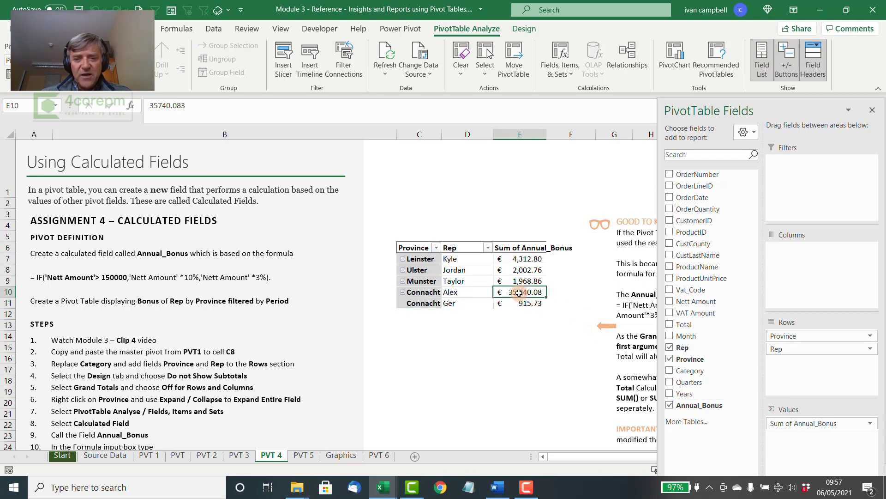
{"action": "mouse_move", "coordinate": [522, 259]}
{"action": "left_mouse_down"}
{"action": "mouse_move", "coordinate": [529, 305]}
{"action": "mouse_move", "coordinate": [523, 270]}
{"action": "left_mouse_up"}
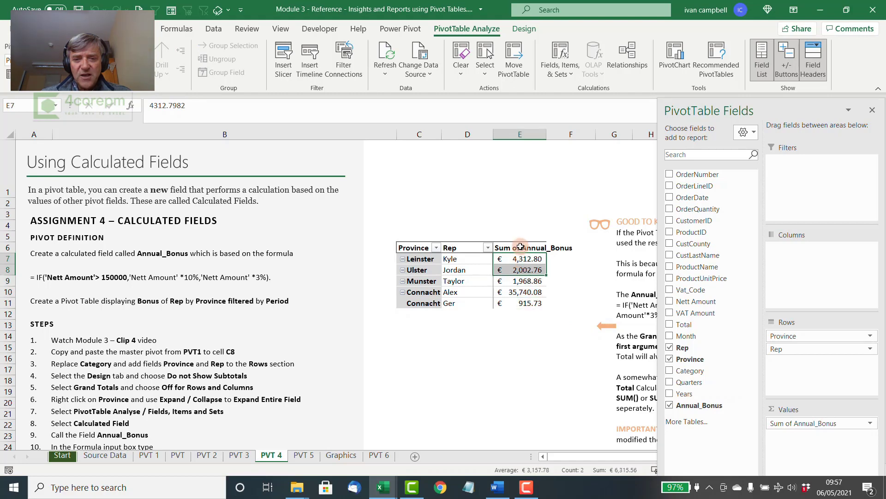
{"action": "left_click", "coordinate": [520, 247]}
{"action": "type", "text": "Bon"}
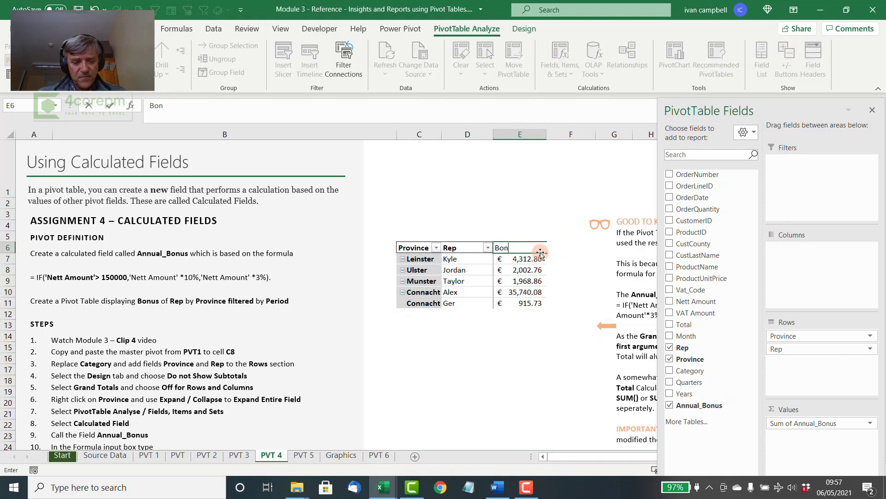
{"action": "type", "text": "us"}
{"action": "key", "text": "Return"}
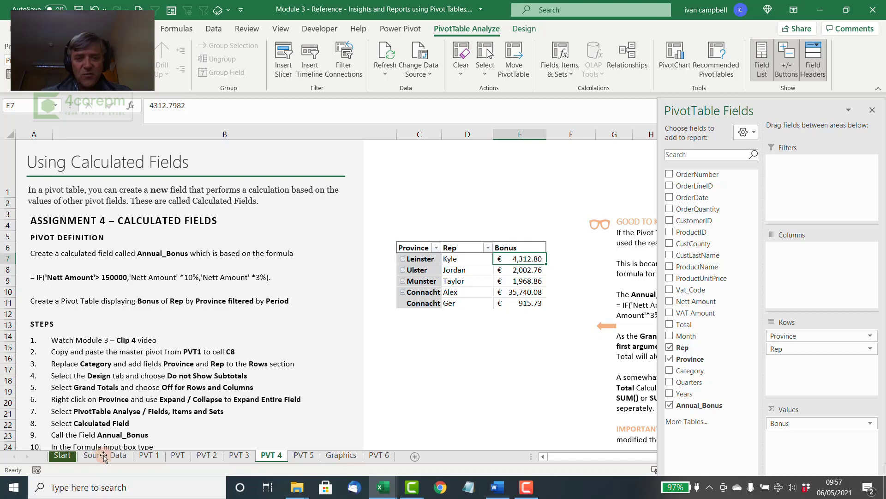
Insert an OrderDate timeline for the pivot table and place it directly above the table
{"action": "left_click", "coordinate": [470, 283]}
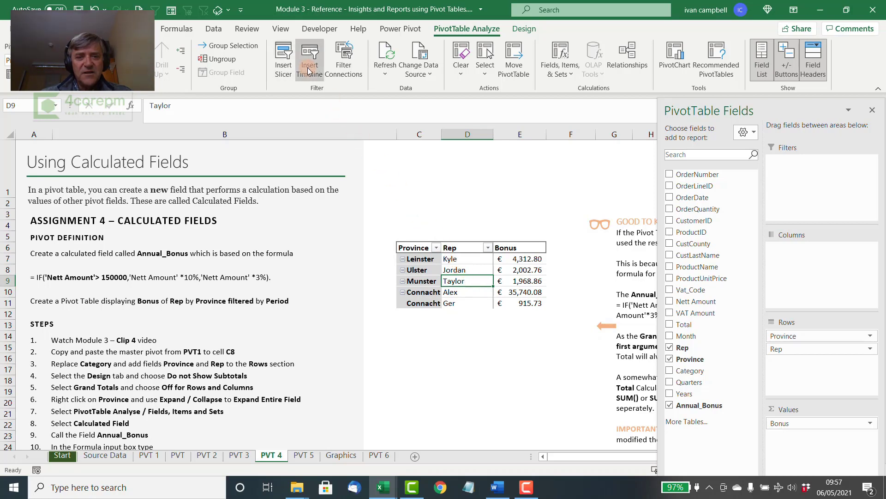
{"action": "left_click", "coordinate": [310, 60]}
{"action": "left_click", "coordinate": [307, 148]}
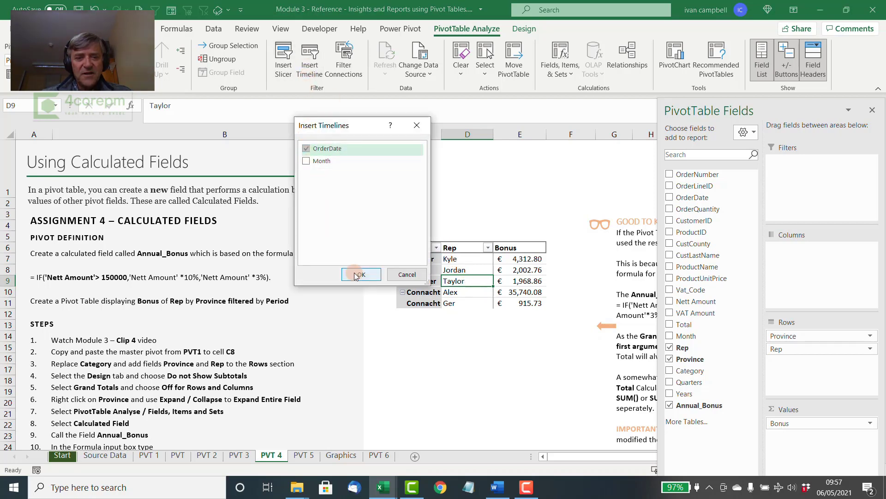
{"action": "left_click", "coordinate": [358, 274]}
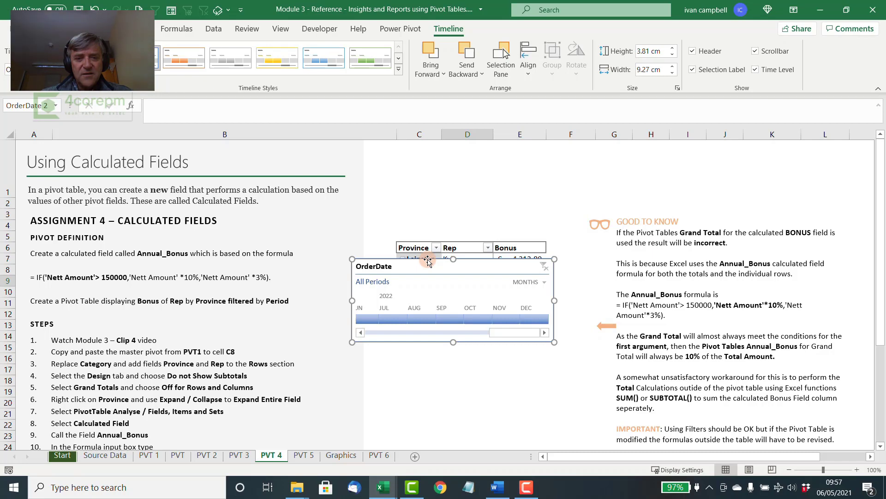
{"action": "left_click_drag", "start_coordinate": [428, 259], "coordinate": [469, 181]}
Switch the OrderDate timeline's time level to years and narrow it to the pivot table's width
{"action": "left_click", "coordinate": [584, 204]}
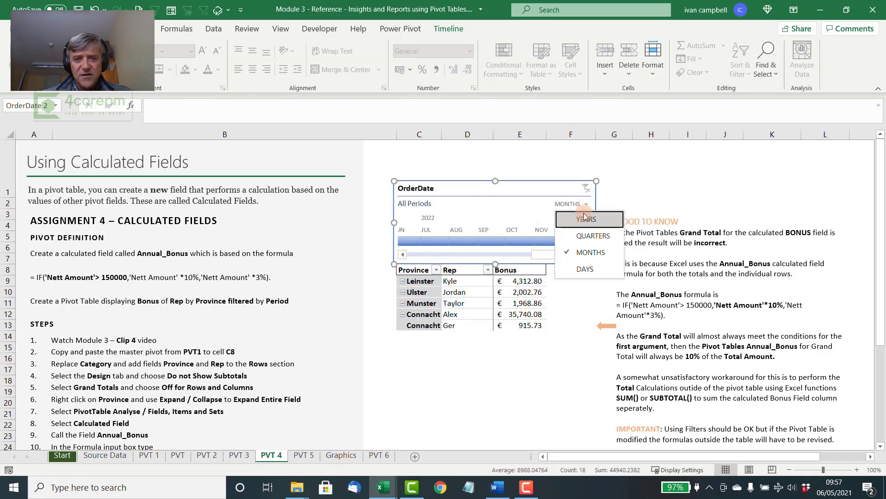
{"action": "left_click", "coordinate": [581, 220]}
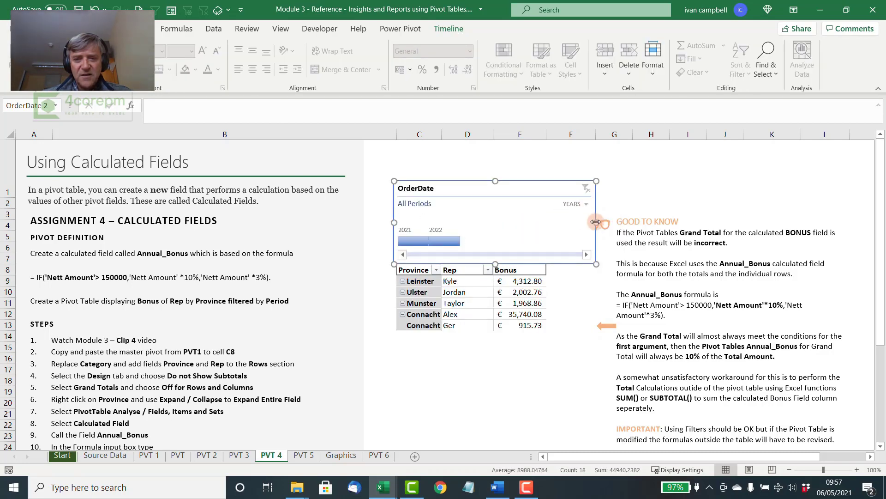
{"action": "left_click_drag", "start_coordinate": [596, 222], "coordinate": [548, 223]}
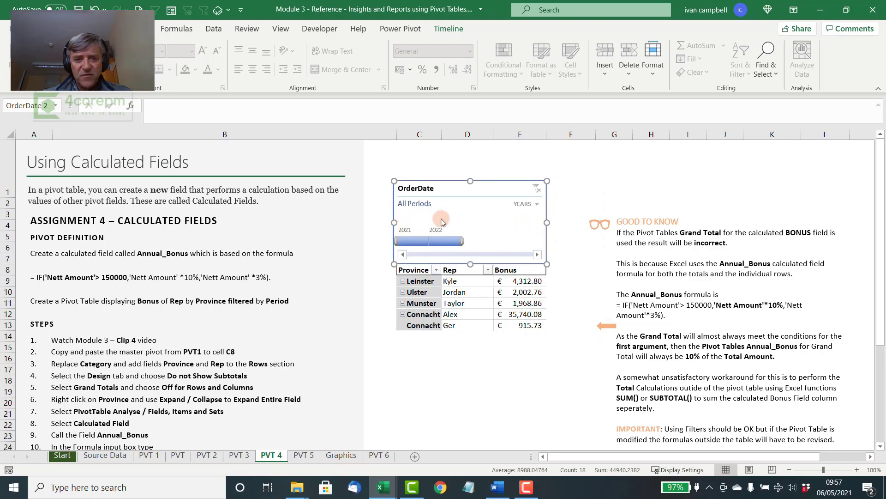
Filter the bonus pivot table to 2021 with the OrderDate timeline
{"action": "left_click", "coordinate": [566, 208]}
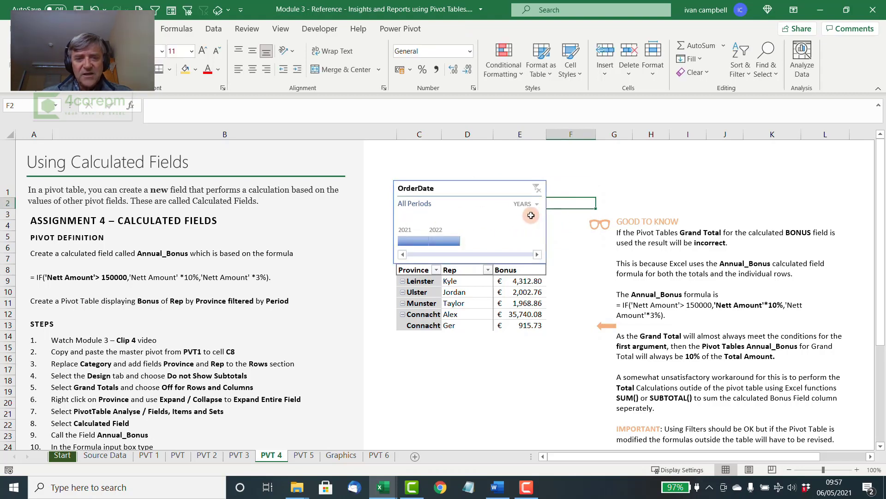
{"action": "left_click", "coordinate": [410, 240]}
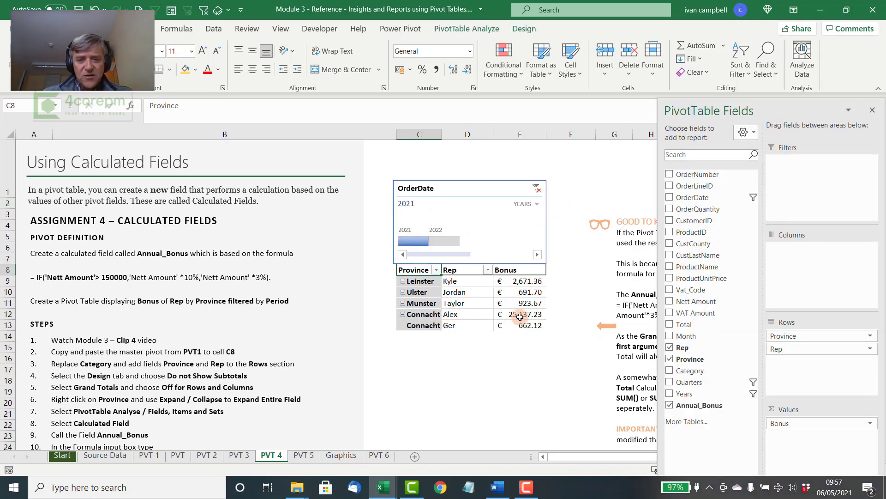
Examine the individual bonus values of the reps in the pivot table filtered to 2021
{"action": "mouse_move", "coordinate": [520, 316]}
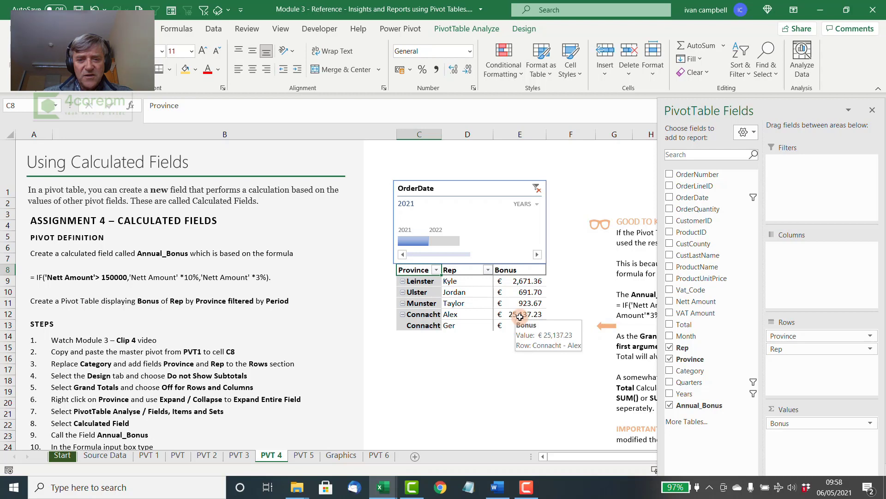
{"action": "left_click", "coordinate": [522, 281]}
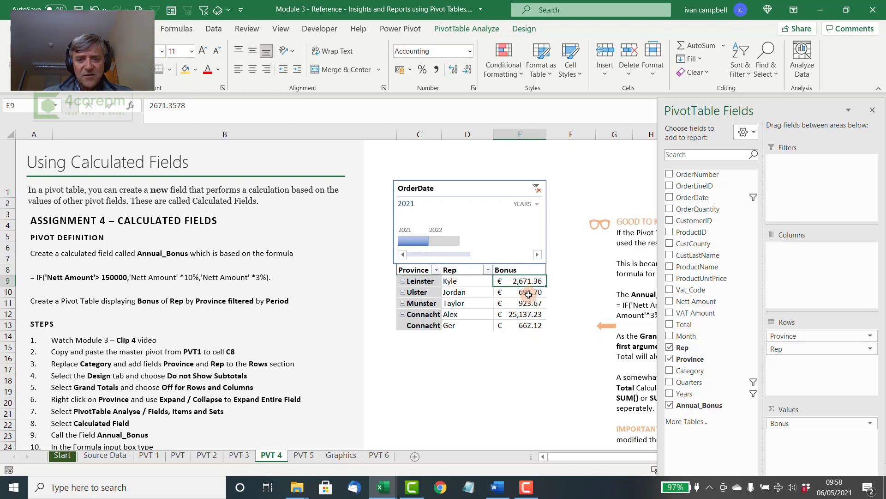
{"action": "left_click", "coordinate": [529, 293]}
{"action": "left_click", "coordinate": [527, 304]}
{"action": "left_click", "coordinate": [523, 314]}
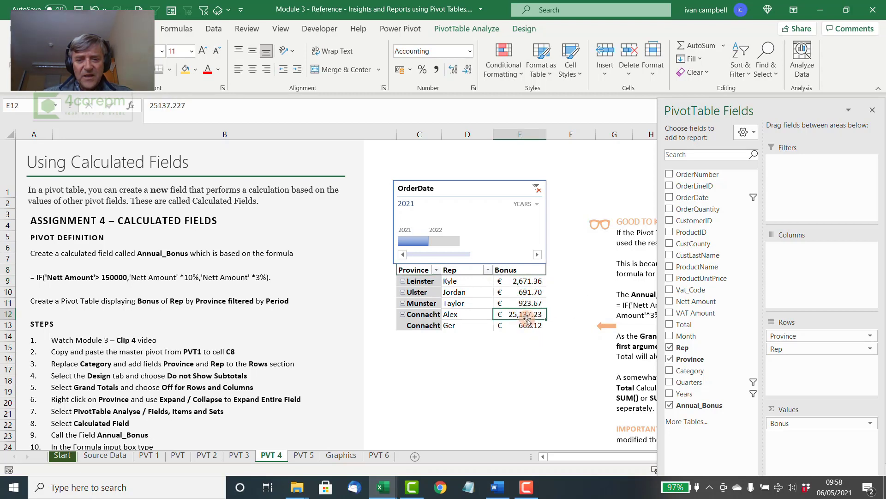
{"action": "left_click", "coordinate": [488, 316]}
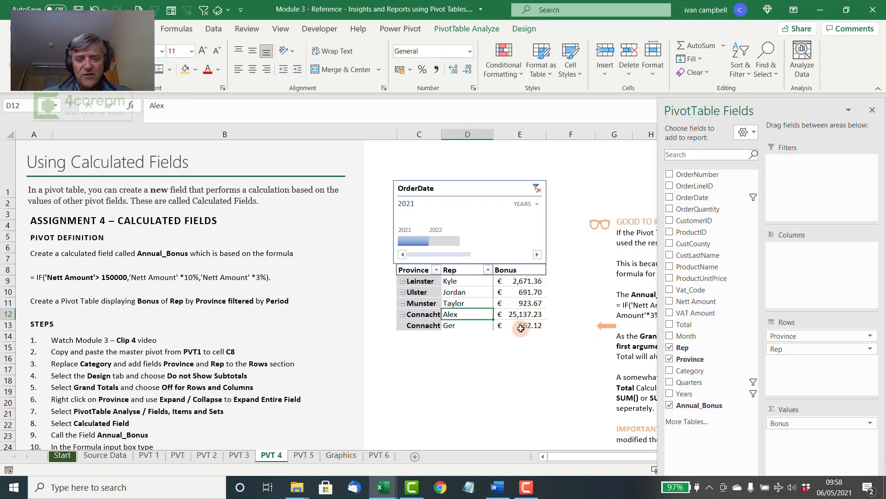
{"action": "mouse_move", "coordinate": [521, 328]}
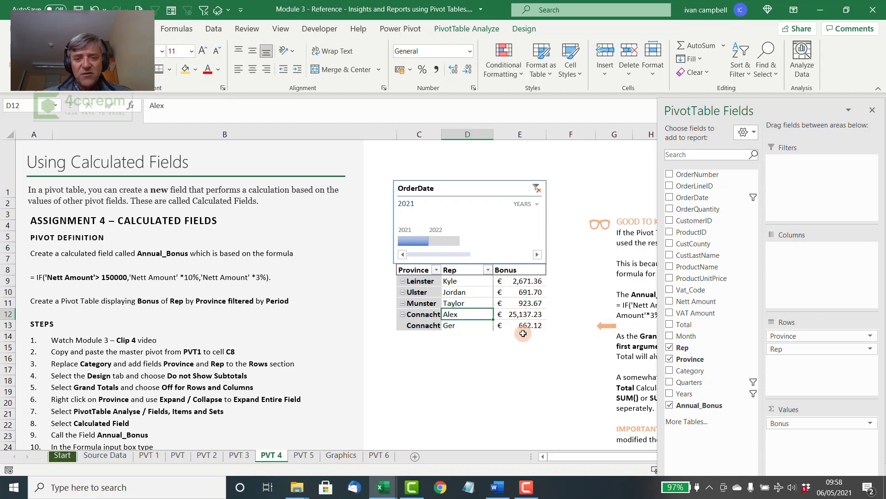
{"action": "left_click", "coordinate": [521, 305]}
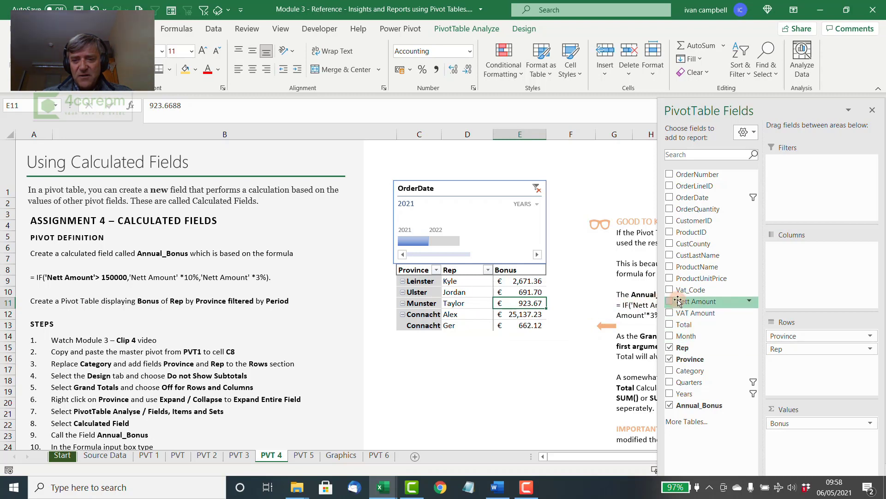
Add Nett Amount to the pivot table's values to compare it with each rep's bonus, and remove it again
{"action": "left_click_drag", "start_coordinate": [695, 301], "coordinate": [792, 438]}
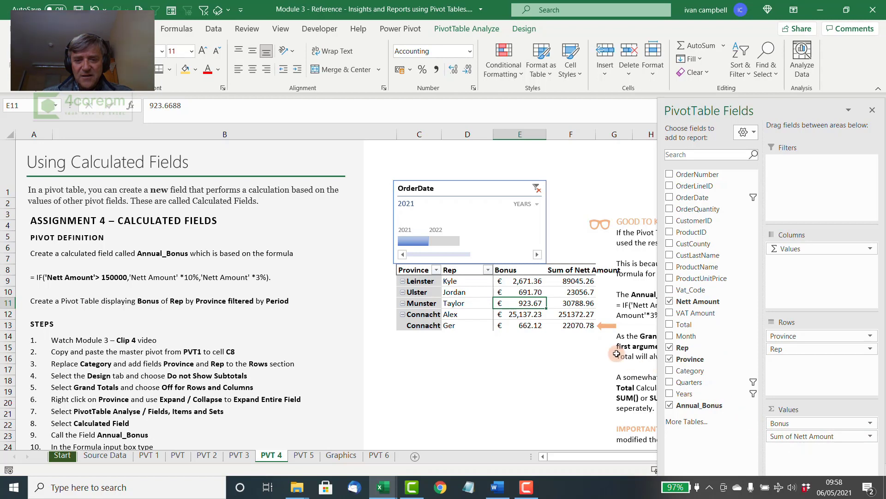
{"action": "mouse_move", "coordinate": [534, 314]}
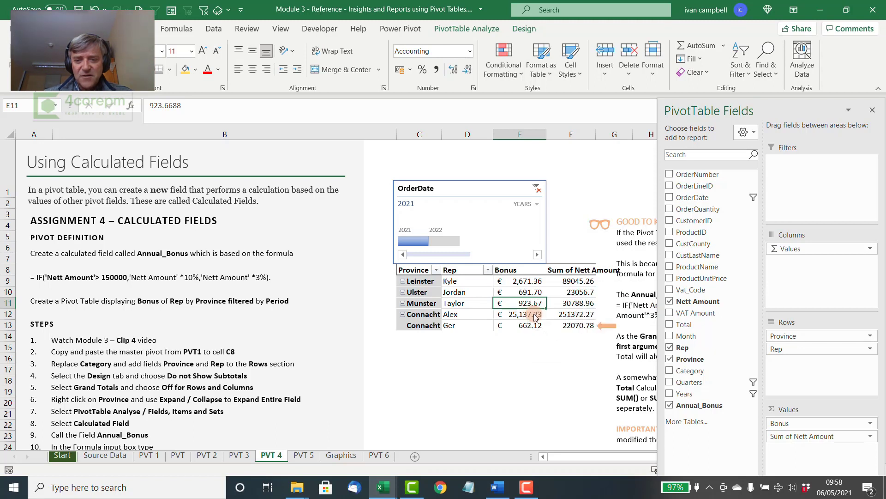
{"action": "left_click_drag", "start_coordinate": [785, 436], "coordinate": [593, 398]}
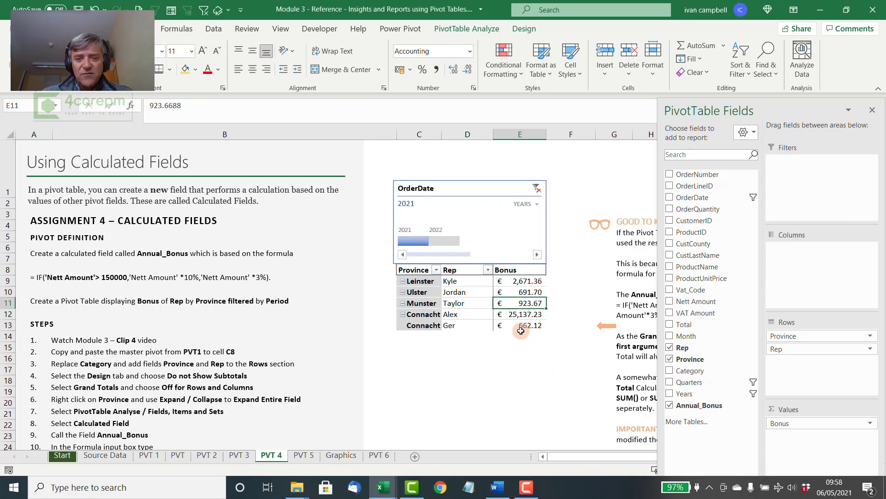
Add a Grand Total label in C14 below the pivot table and sum the Bonus values E9:E13 in E14
{"action": "left_click", "coordinate": [413, 336]}
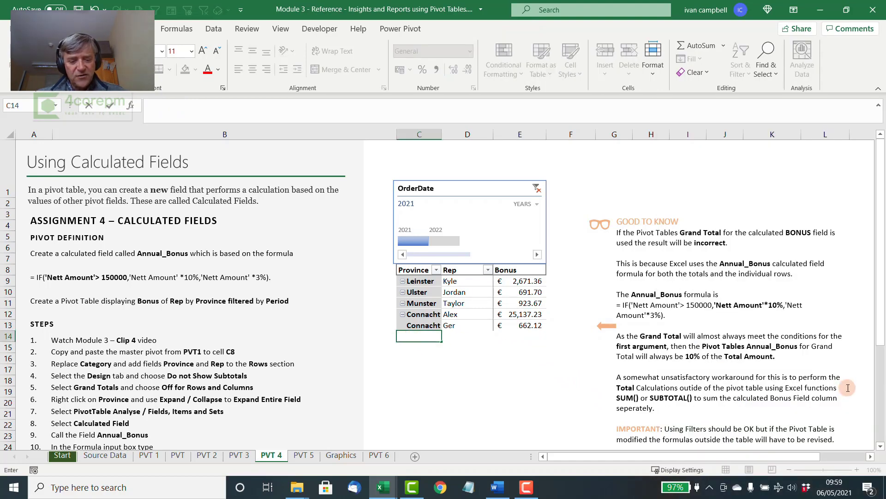
{"action": "type", "text": "rand T"}
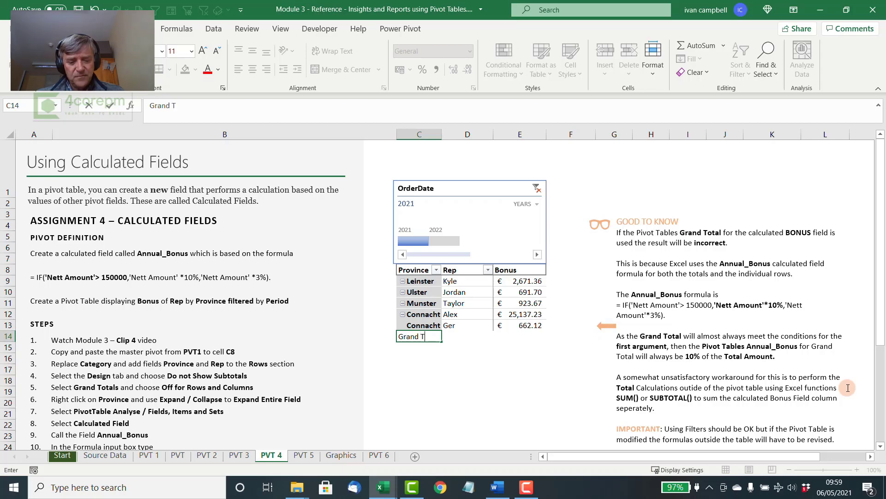
{"action": "type", "text": "l"}
{"action": "key", "text": "Tab"}
{"action": "key", "text": "Tab"}
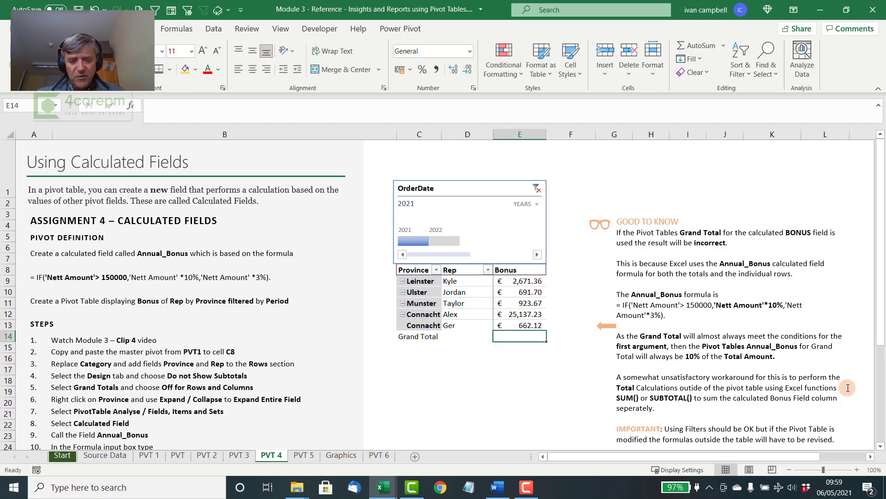
{"action": "type", "text": "=sum("}
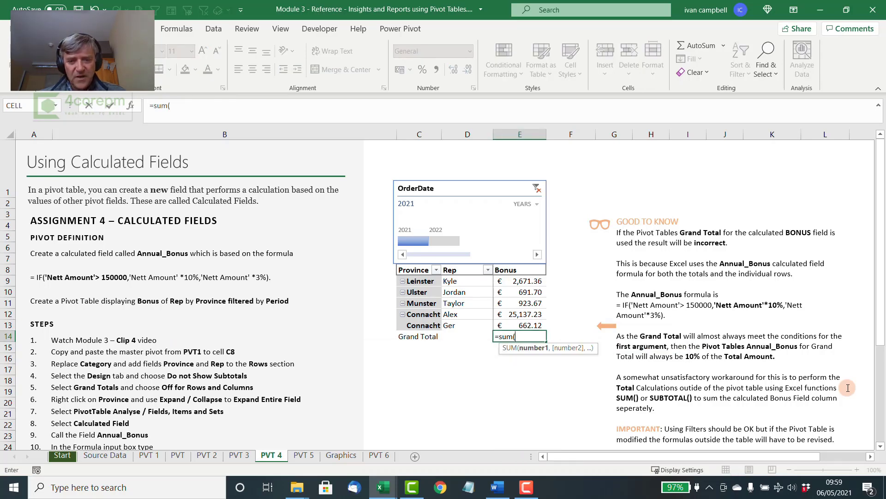
{"action": "left_click_drag", "start_coordinate": [524, 280], "coordinate": [523, 322]}
{"action": "key", "text": "Return"}
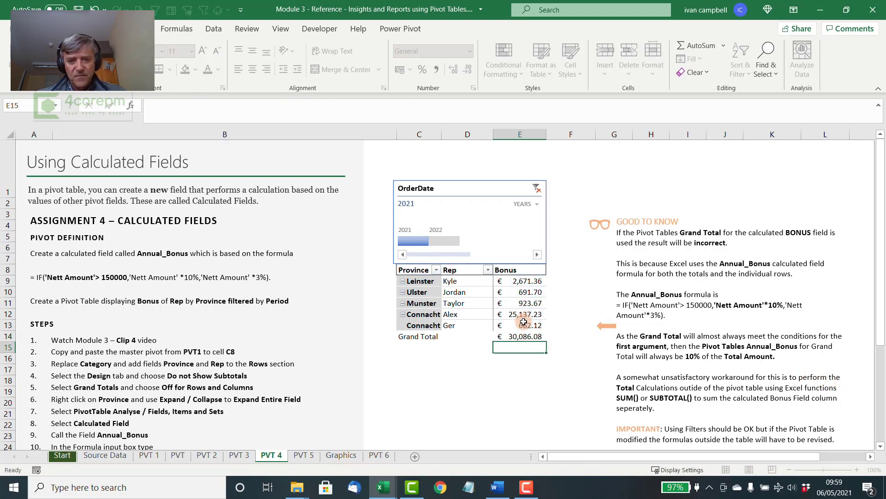
Format the Grand Total row C14:E14 with outside borders and bold text
{"action": "left_click", "coordinate": [439, 337]}
{"action": "left_click_drag", "start_coordinate": [448, 336], "coordinate": [531, 336]}
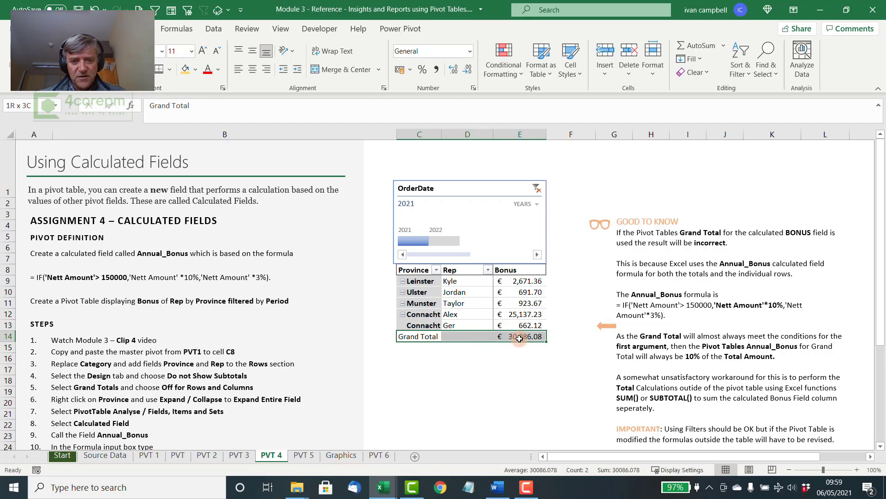
{"action": "left_click", "coordinate": [170, 71]}
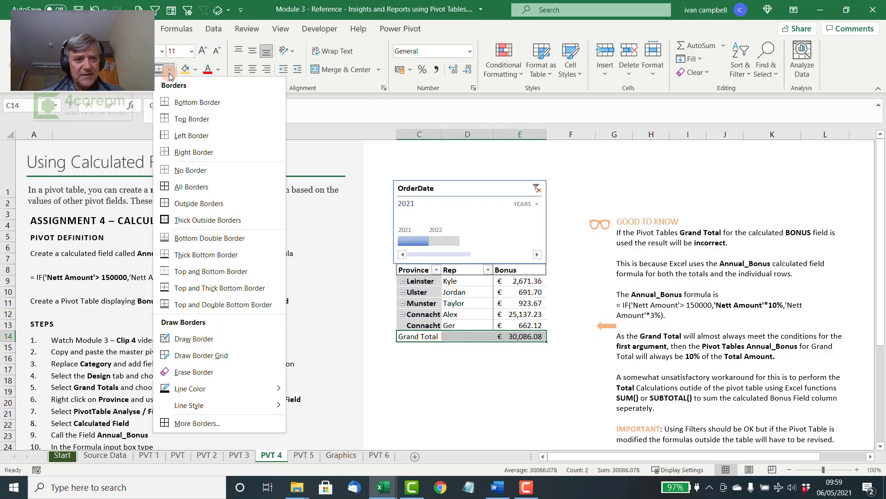
{"action": "left_click", "coordinate": [203, 203]}
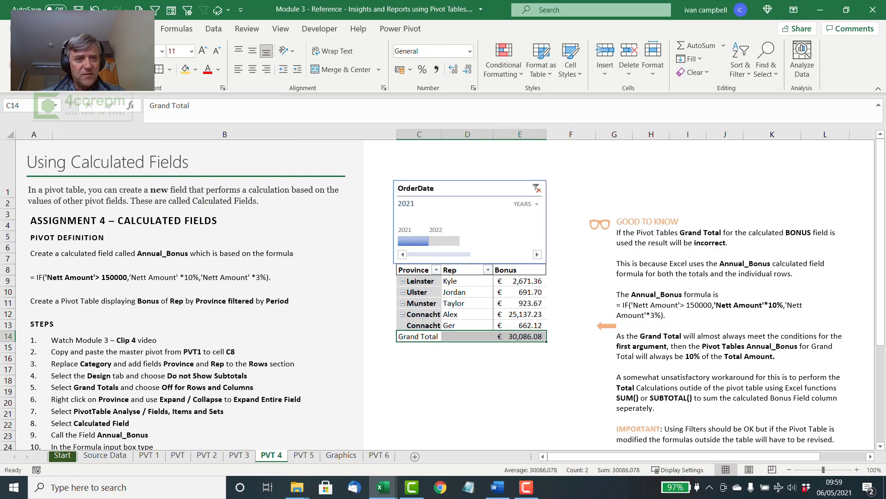
{"action": "left_click", "coordinate": [105, 69]}
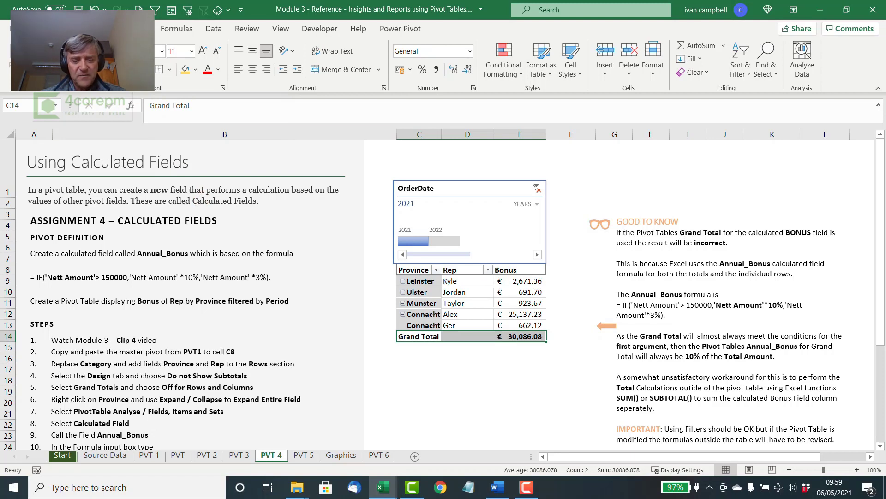
{"action": "left_click", "coordinate": [521, 385]}
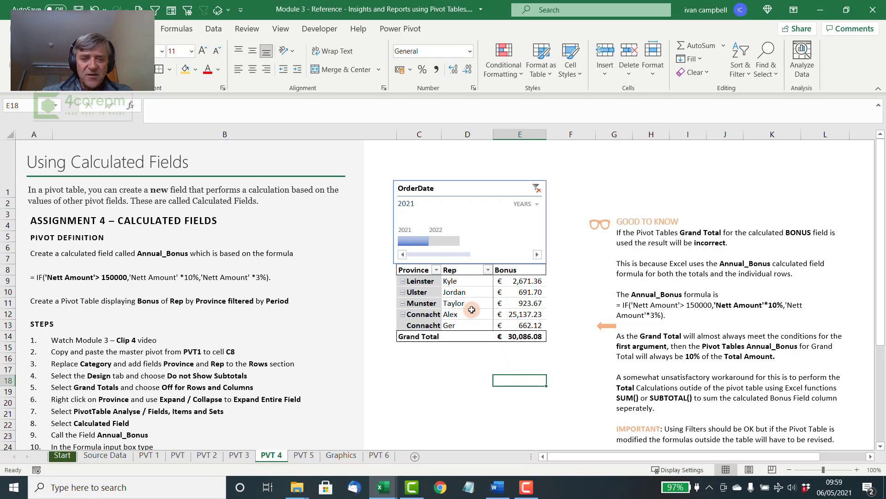
Move the Grand Total row from C14:E14 down to C17:E17, leaving space below the pivot table
{"action": "left_click", "coordinate": [461, 292]}
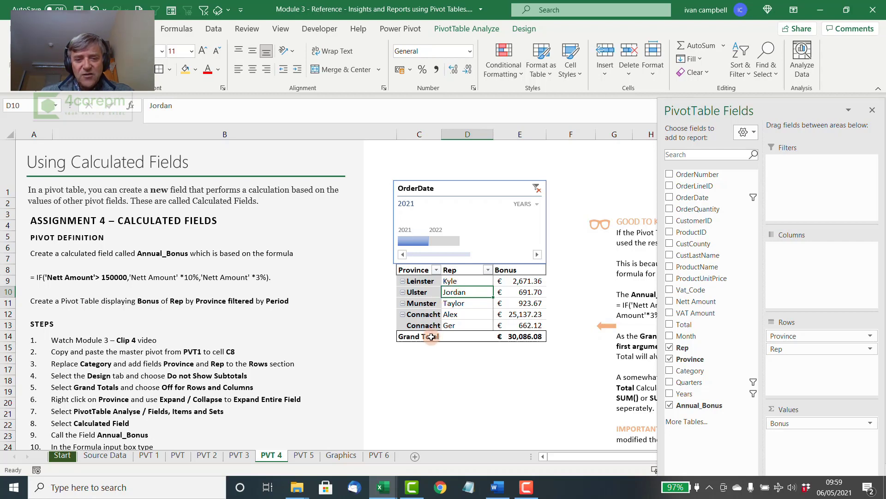
{"action": "left_click_drag", "start_coordinate": [433, 336], "coordinate": [516, 370]}
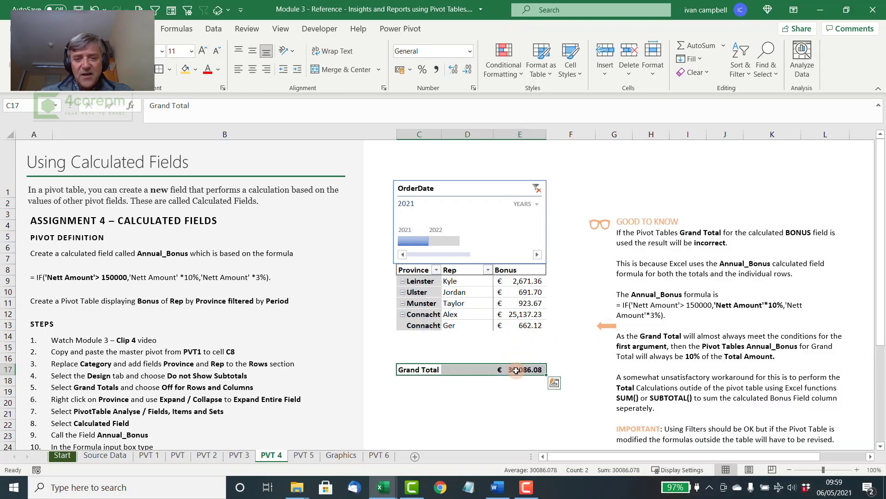